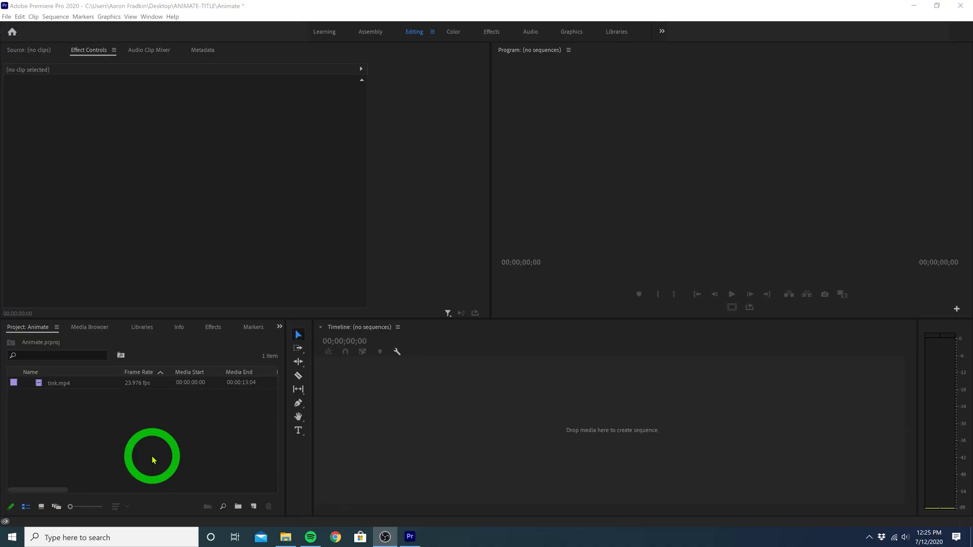
# Step: Create a sequence named tink from tink.mp4, play it, and scrub the playhead back near the start
pyautogui.click(45, 384)
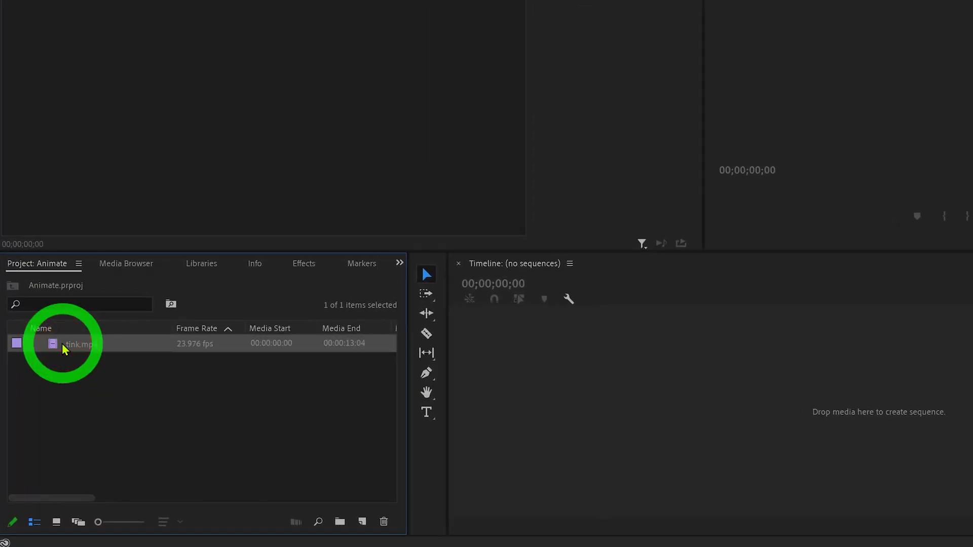
pyautogui.moveTo(64, 349); pyautogui.dragTo(655, 370)
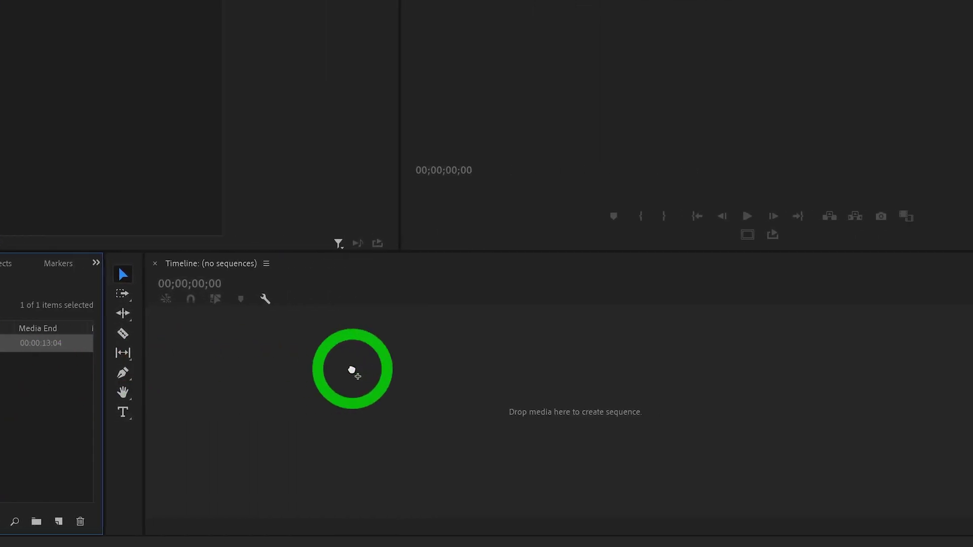
pyautogui.moveTo(353, 374); pyautogui.dragTo(353, 374)
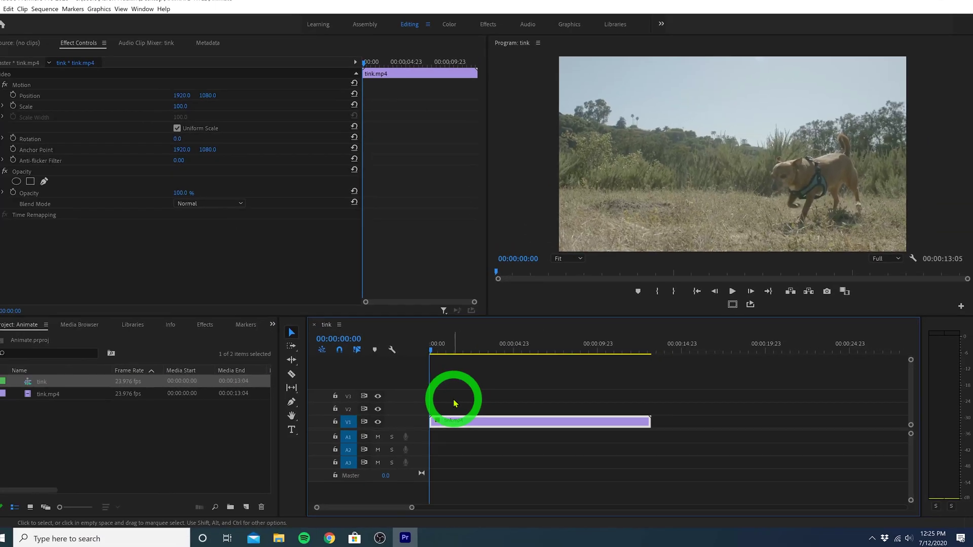
pyautogui.press('space')
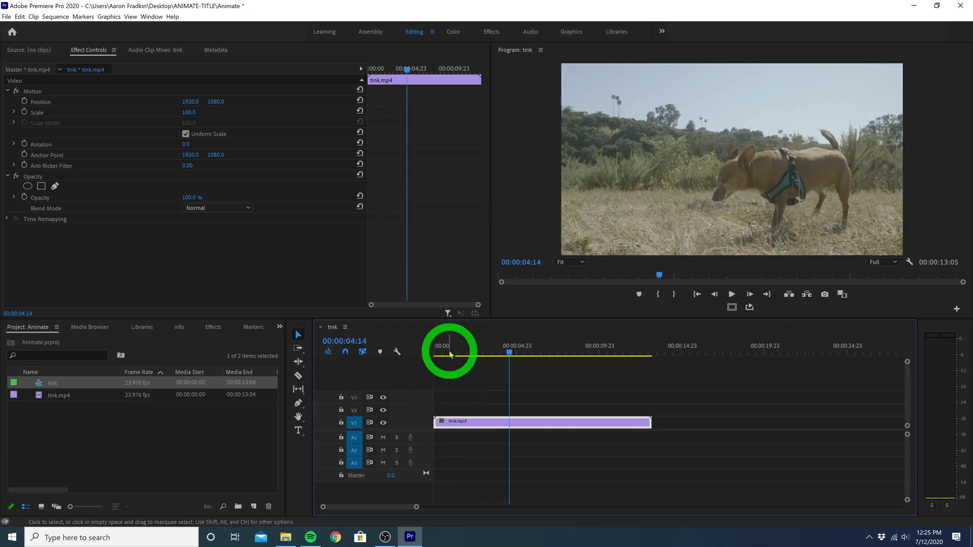
pyautogui.moveTo(446, 347); pyautogui.dragTo(472, 352)
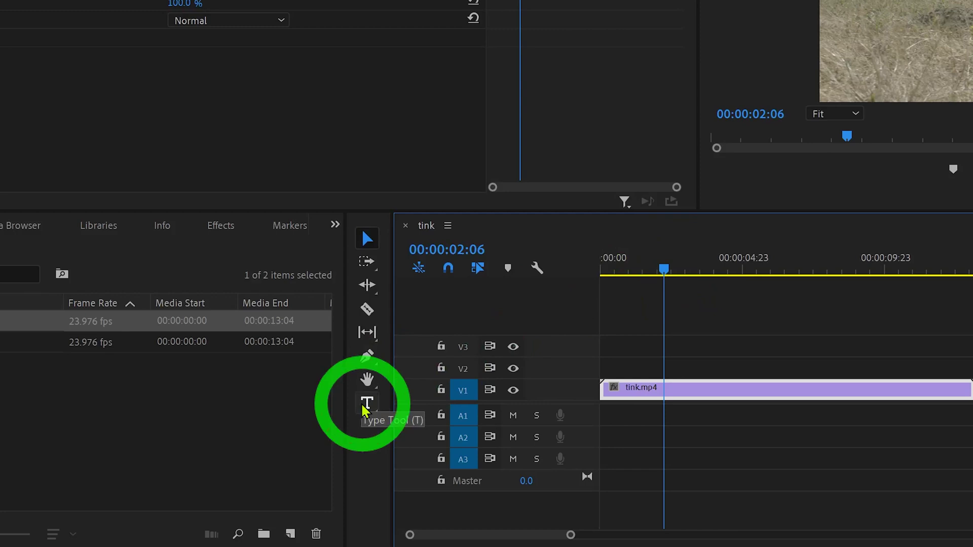
# Step: Type a 'MY DOG' title over the footage with the Type Tool, creating a Graphic clip on V2
pyautogui.click(366, 404)
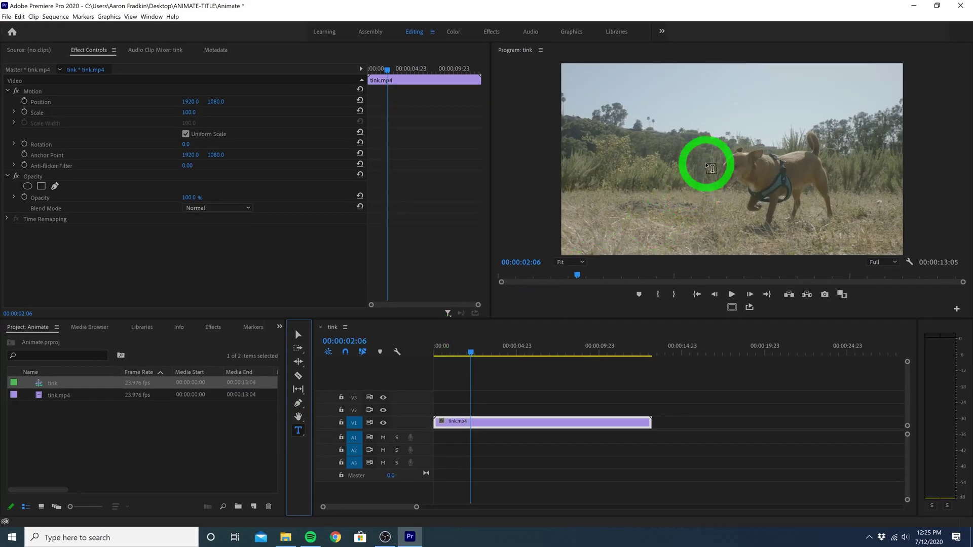
pyautogui.click(713, 169)
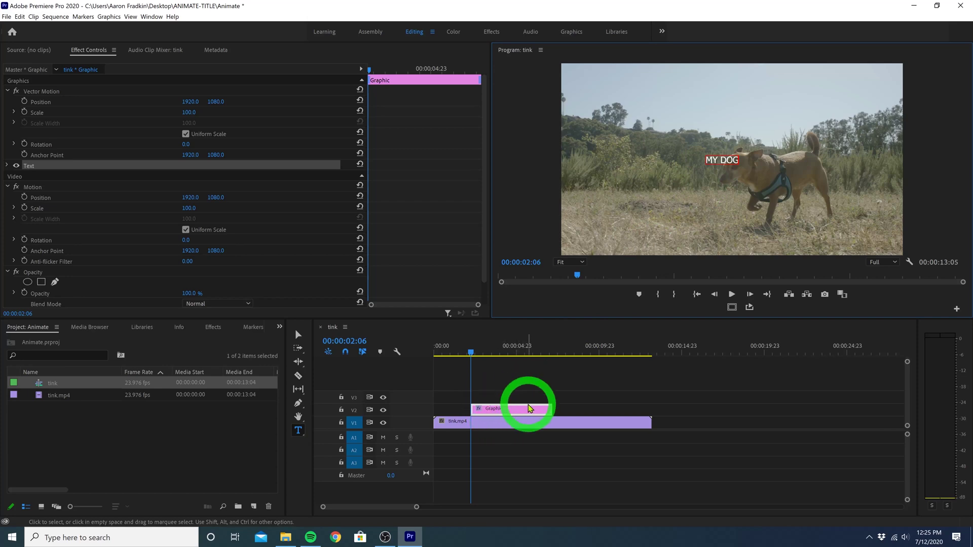
# Step: Lengthen the MY DOG clip, play to 00:00:10:03, and trim its end to the playhead
pyautogui.moveTo(551, 408); pyautogui.dragTo(611, 408)
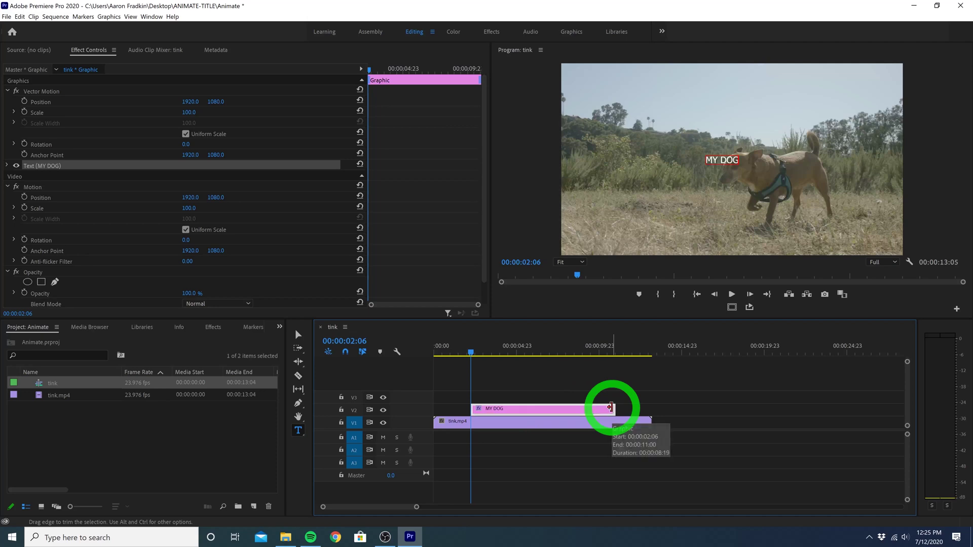
pyautogui.moveTo(464, 348); pyautogui.dragTo(459, 355)
pyautogui.press('space')
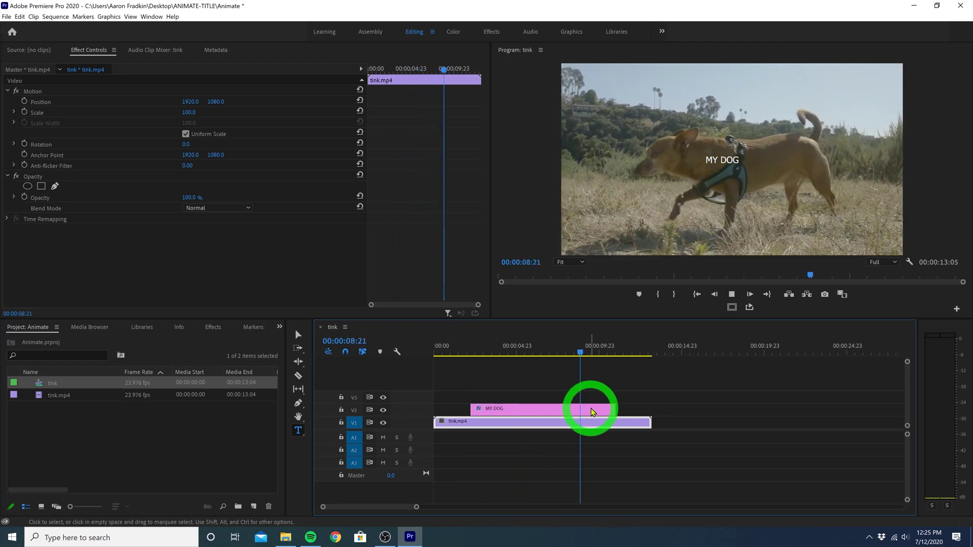
pyautogui.press('space')
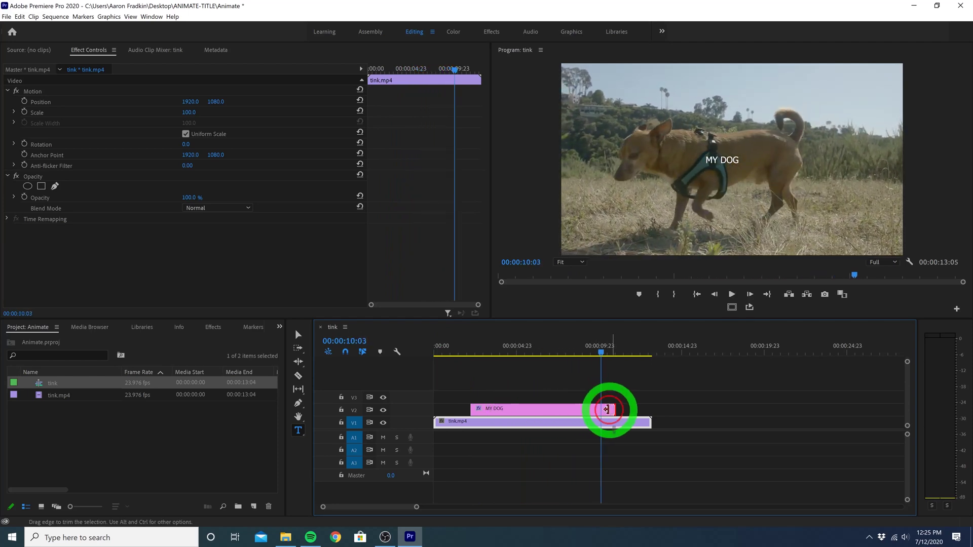
pyautogui.moveTo(608, 409); pyautogui.dragTo(598, 409)
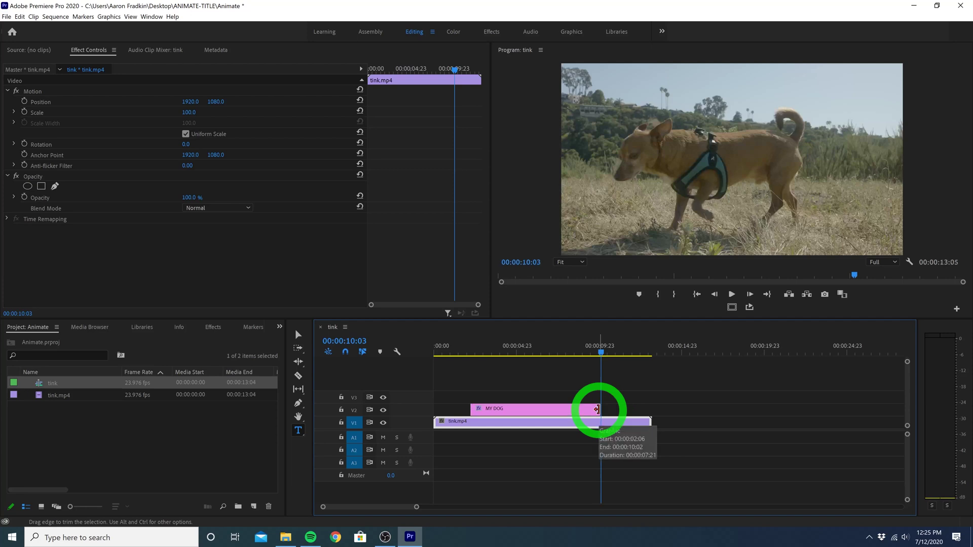
# Step: At 00:00:06:01, select the MY DOG text layer in the Graphics workspace's Edit tab
pyautogui.click(545, 410)
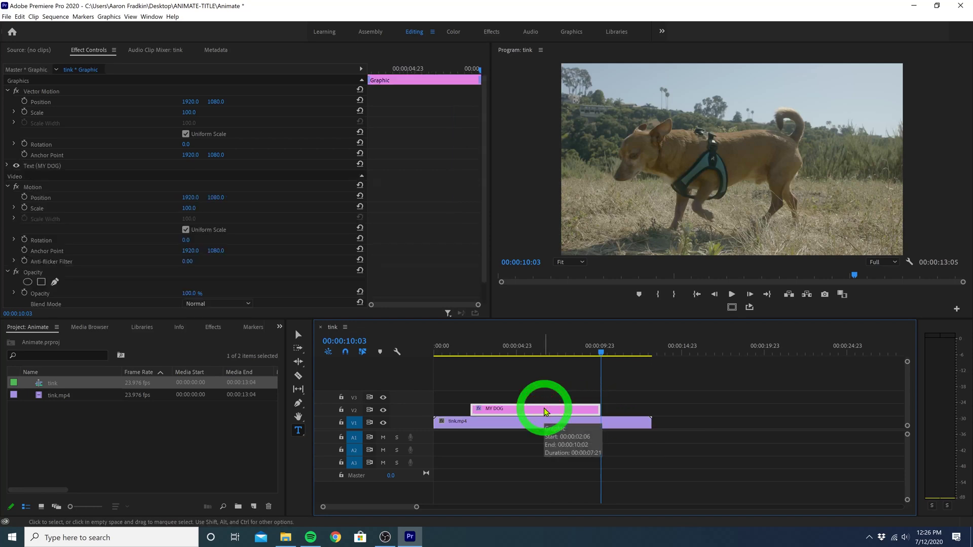
pyautogui.click(534, 350)
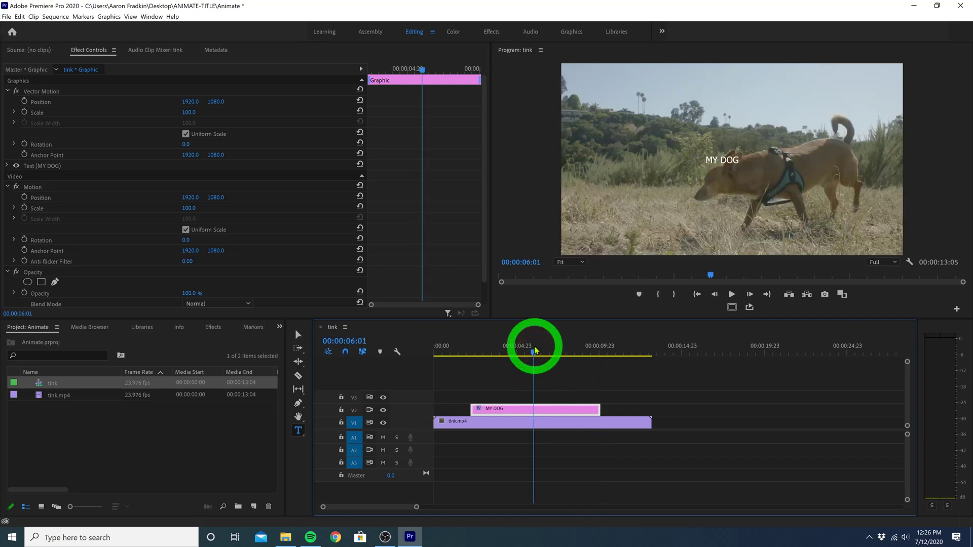
pyautogui.click(571, 33)
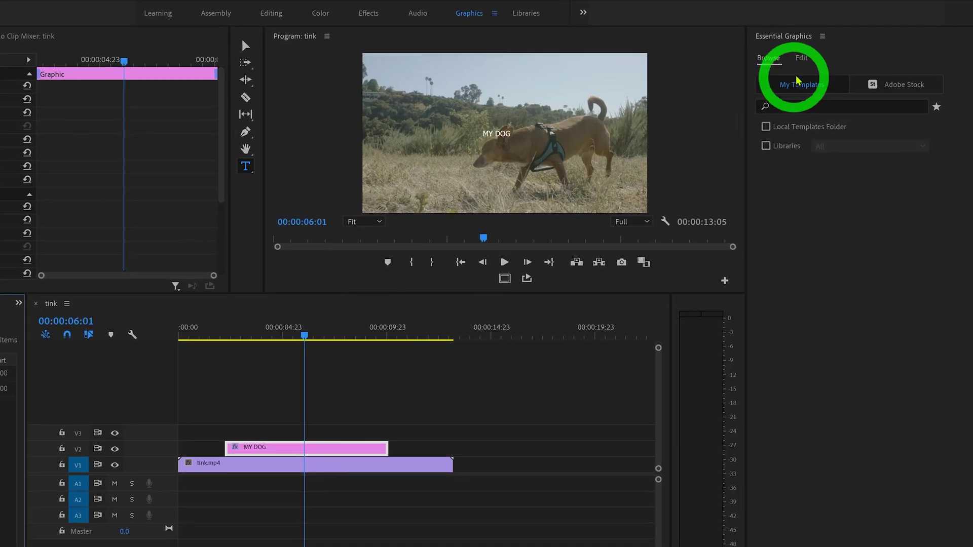
pyautogui.click(802, 57)
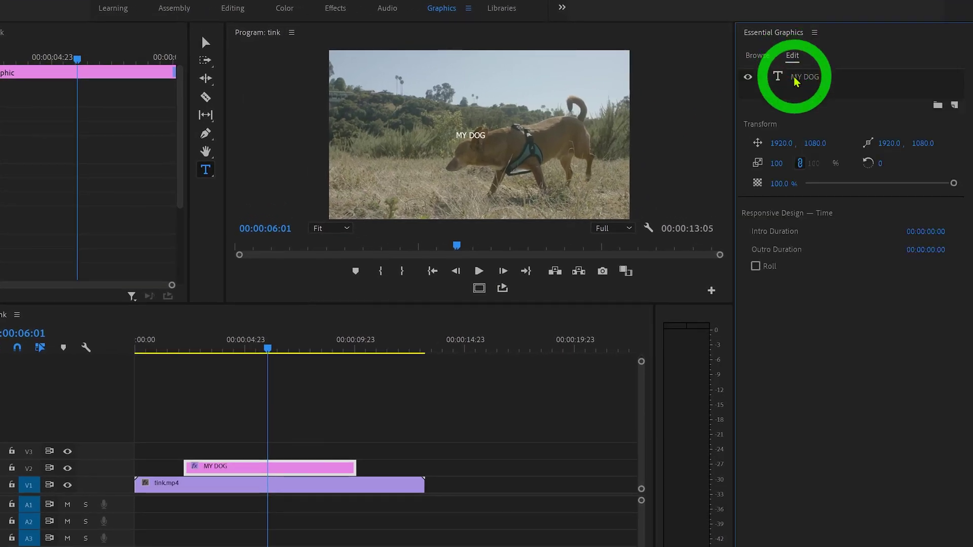
pyautogui.click(796, 81)
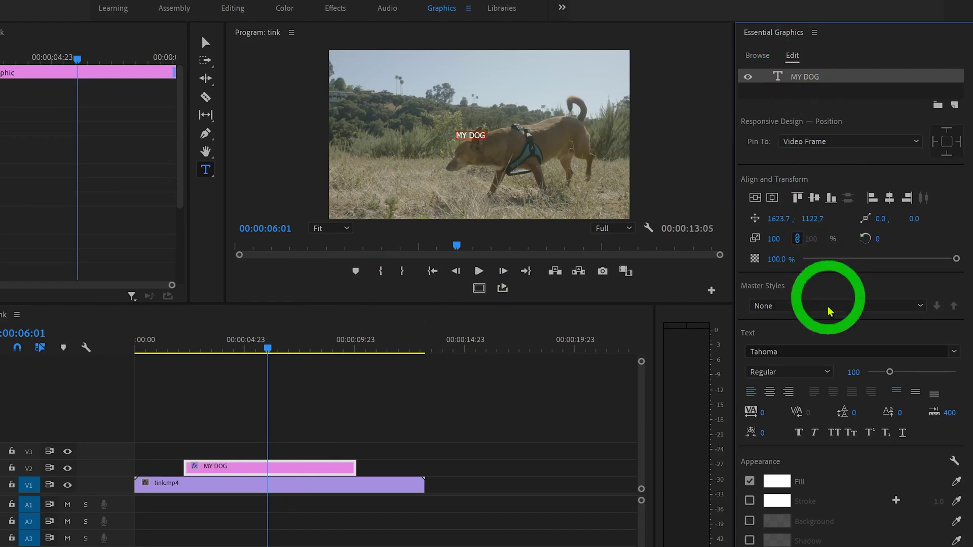
# Step: Change the MY DOG title font to Bebas Neue
pyautogui.click(826, 352)
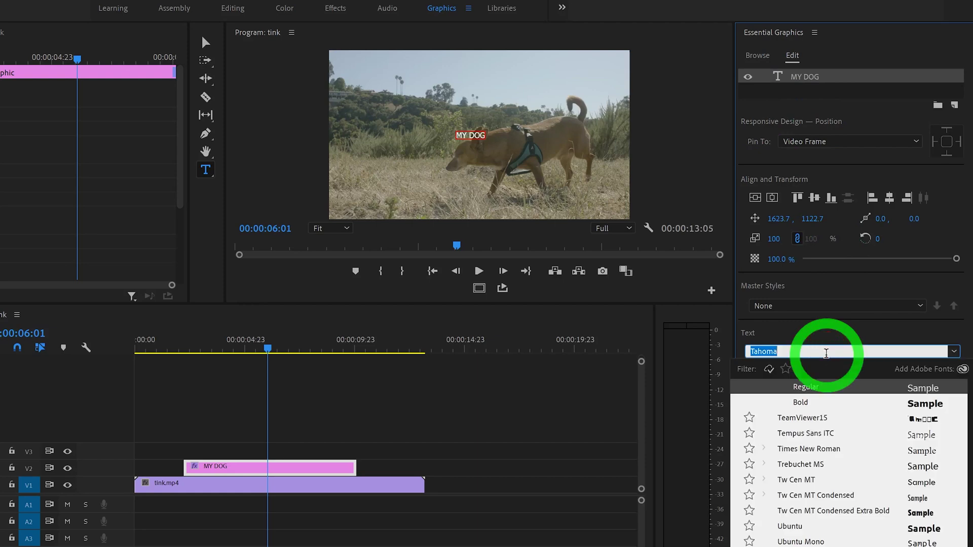
pyautogui.write('bebas')
pyautogui.press('Return')
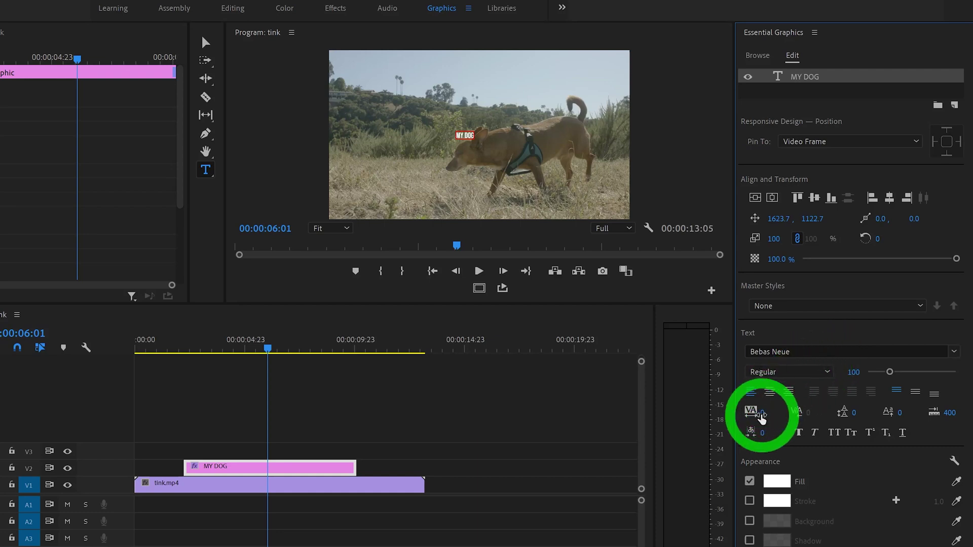
# Step: Widen the title's tracking, enlarge it to size 321, and centre it in the frame
pyautogui.moveTo(762, 414)
pyautogui.mouseDown()
pyautogui.moveTo(792, 412)
pyautogui.moveTo(775, 412)
pyautogui.mouseUp()
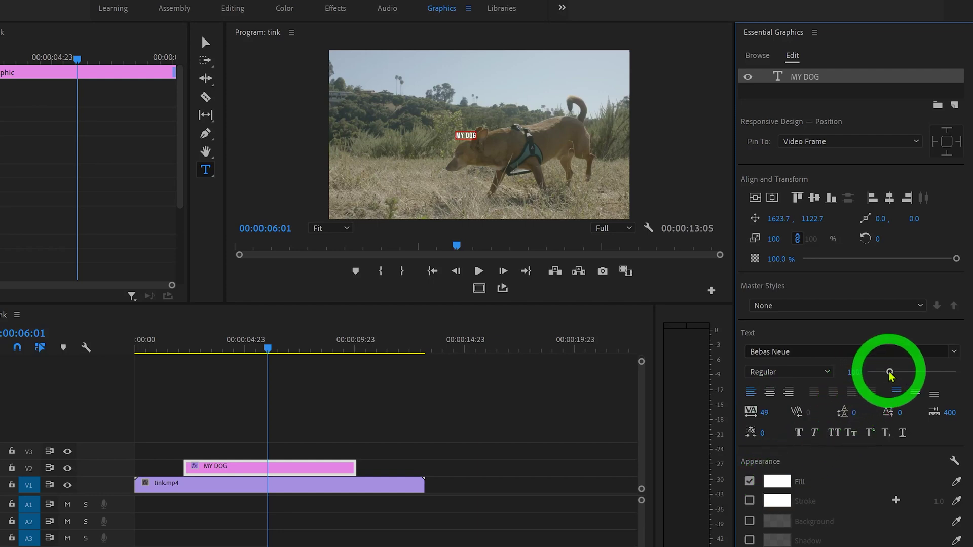
pyautogui.moveTo(891, 373); pyautogui.dragTo(939, 374)
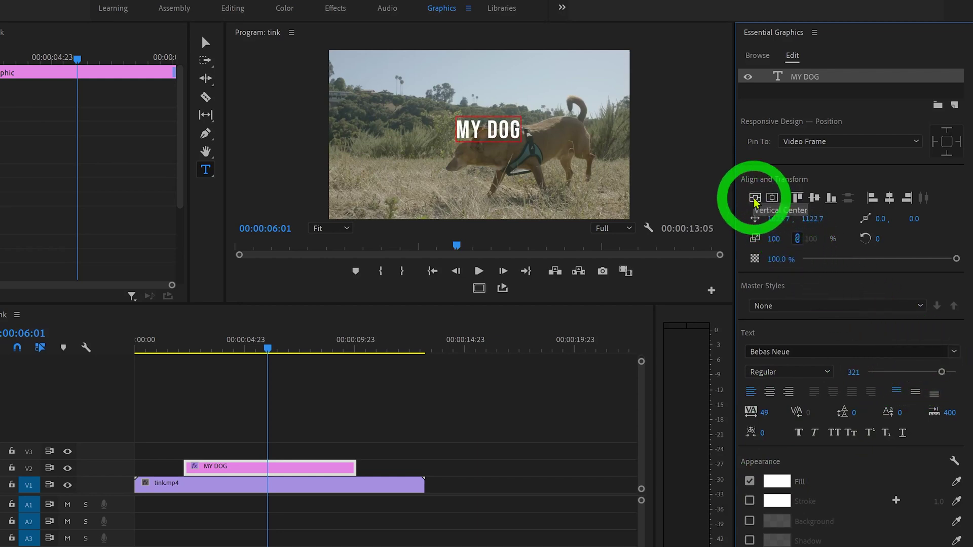
pyautogui.click(773, 199)
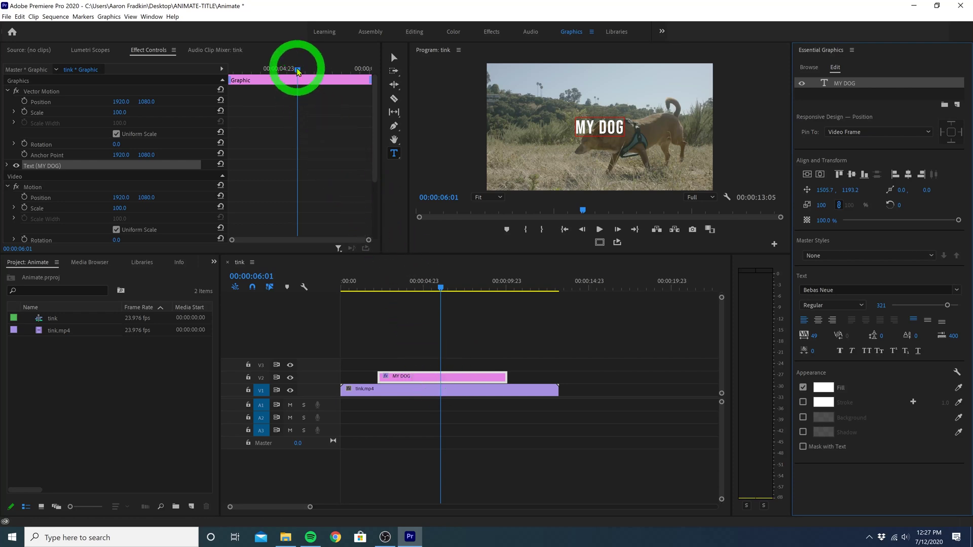
# Step: Keyframe the title's Scale at 100 at the clip start and 216 at the clip end
pyautogui.moveTo(298, 70); pyautogui.dragTo(209, 78)
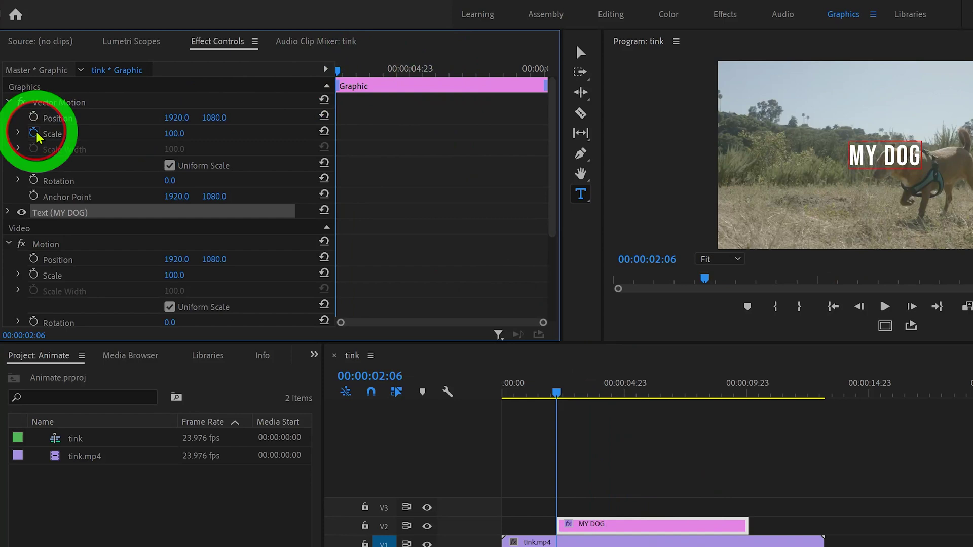
pyautogui.click(34, 133)
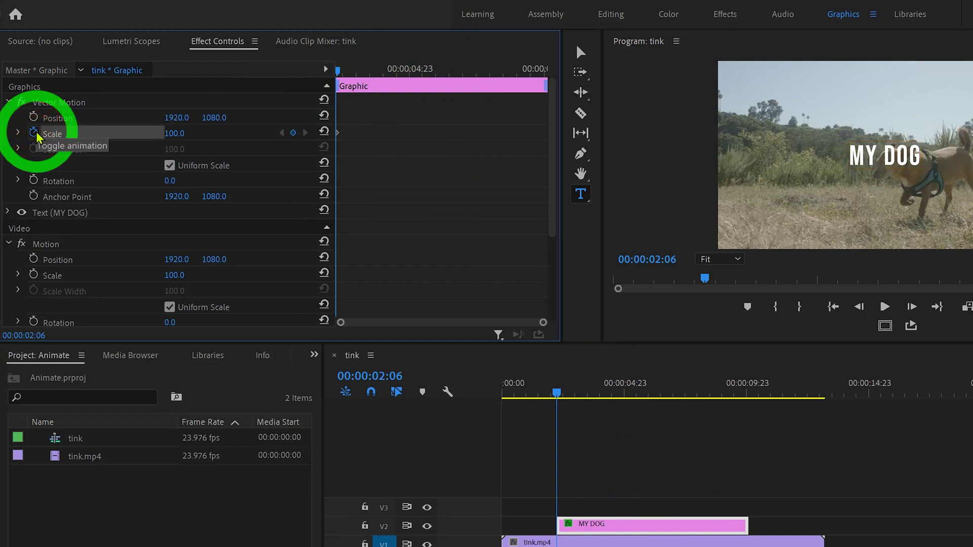
pyautogui.moveTo(362, 65); pyautogui.dragTo(521, 77)
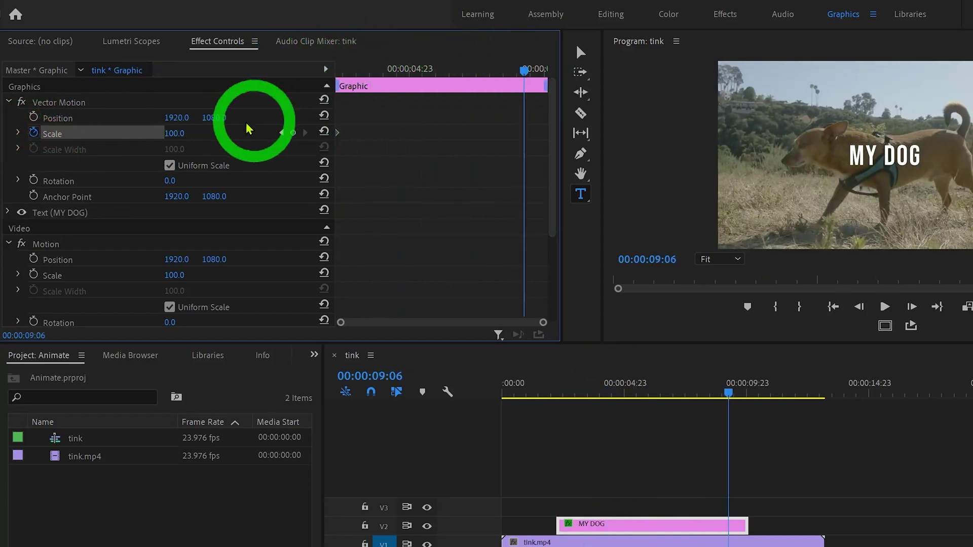
pyautogui.moveTo(173, 133); pyautogui.dragTo(258, 123)
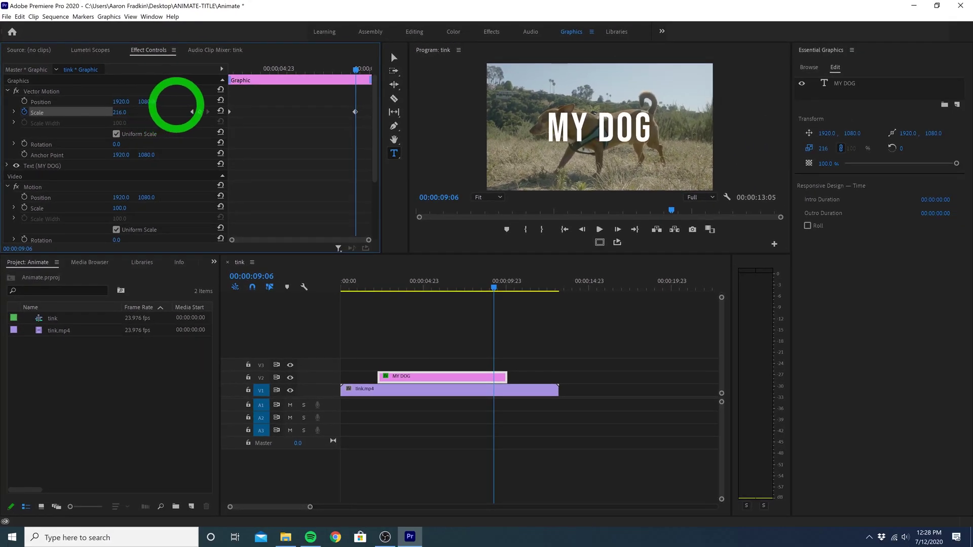
pyautogui.moveTo(176, 105); pyautogui.dragTo(126, 113)
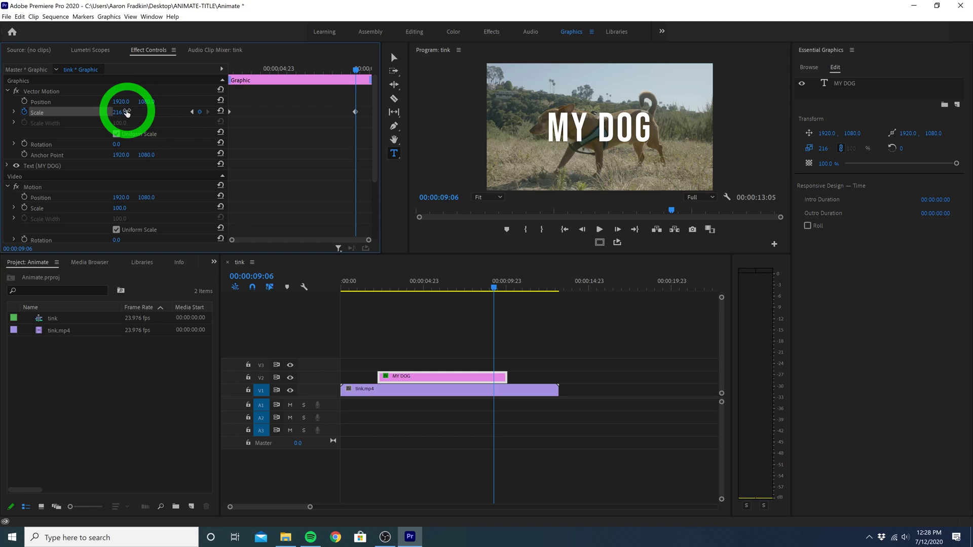
pyautogui.click(356, 112)
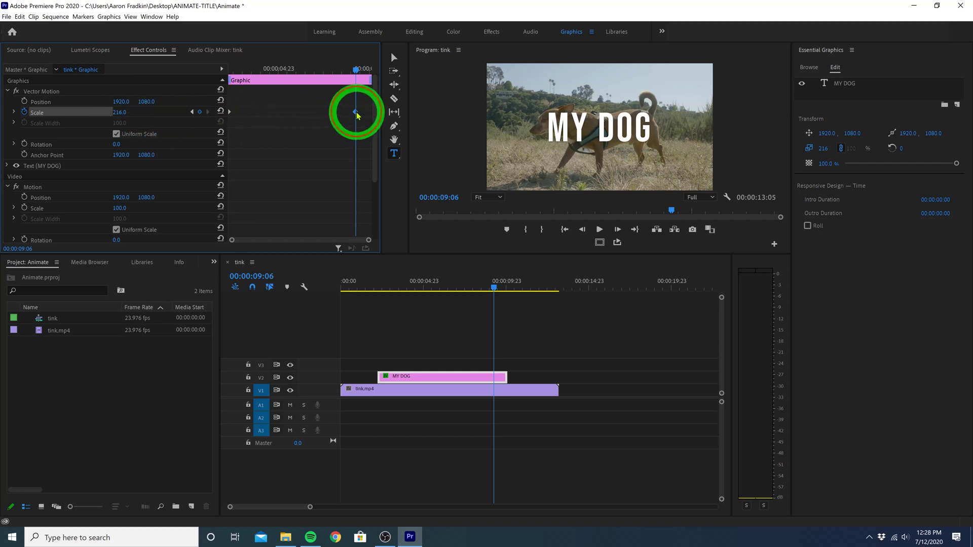
pyautogui.moveTo(356, 115); pyautogui.dragTo(385, 116)
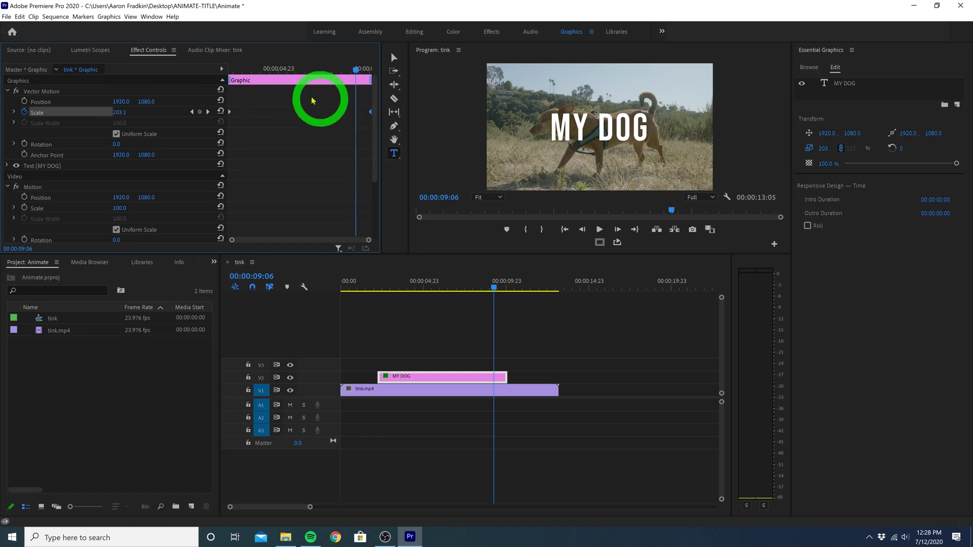
# Step: Play the title from the clip start to preview its growing scale
pyautogui.moveTo(245, 70); pyautogui.dragTo(201, 73)
pyautogui.press('space')
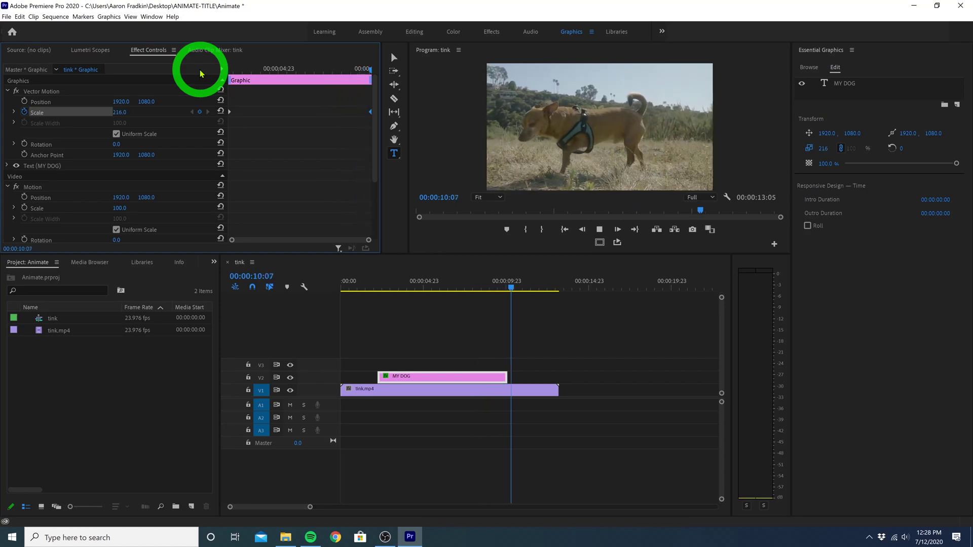
pyautogui.press('space')
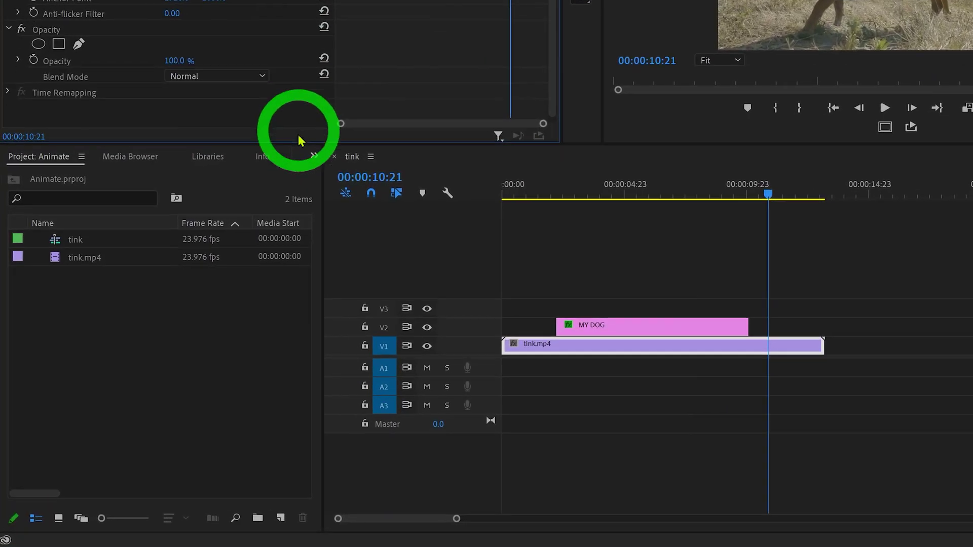
# Step: Search the Effects panel for Cross Dissolve
pyautogui.click(259, 214)
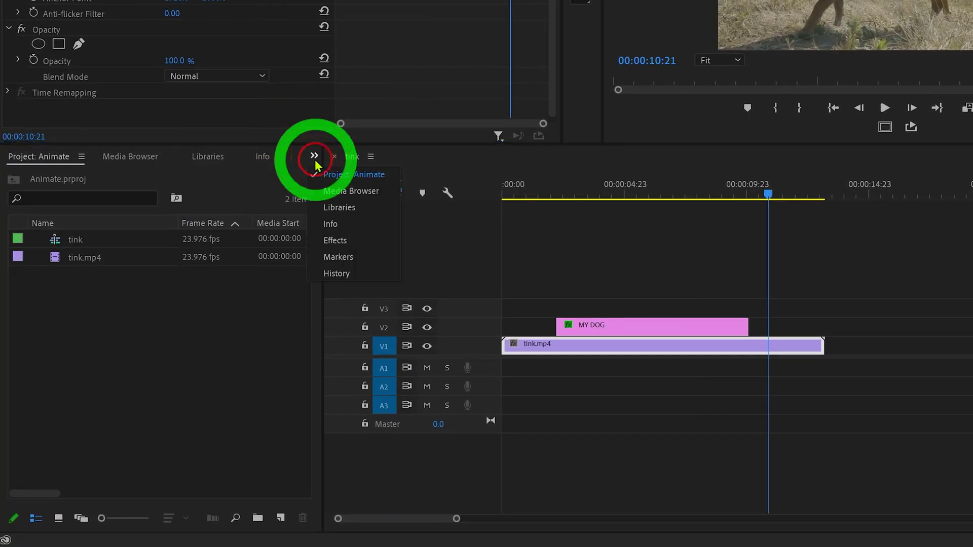
pyautogui.click(336, 241)
pyautogui.click(144, 175)
pyautogui.write('cross dissolve')
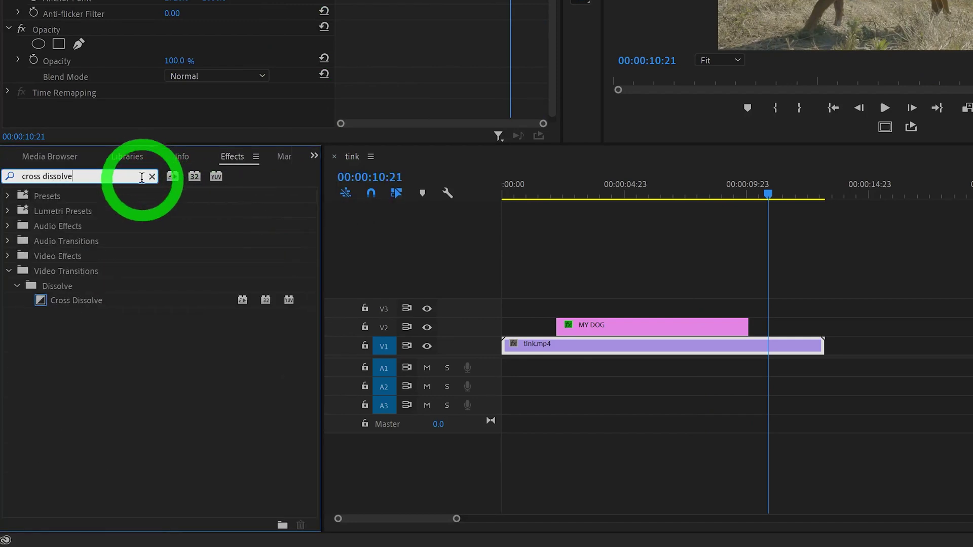
# Step: Apply Cross Dissolve to the start and end of the MY DOG clip
pyautogui.moveTo(43, 301); pyautogui.dragTo(563, 328)
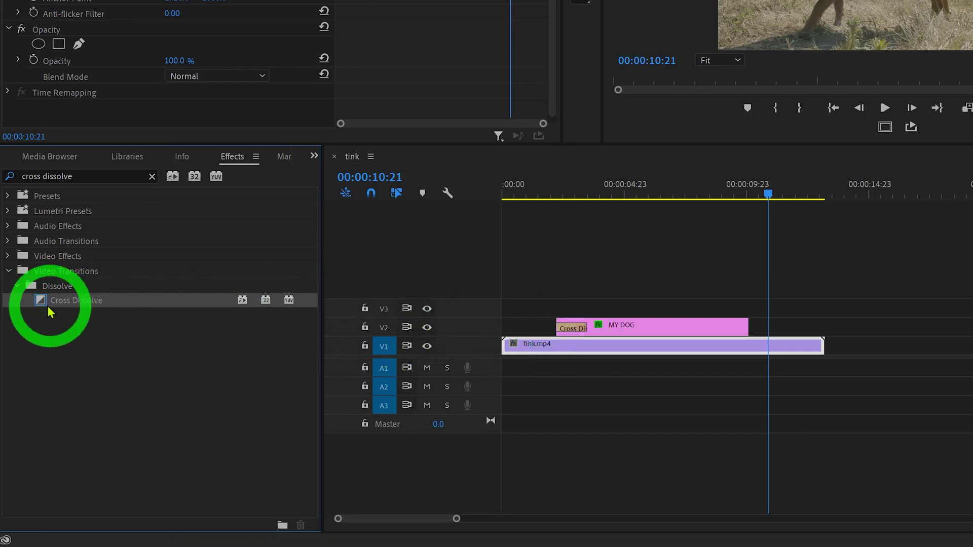
pyautogui.moveTo(49, 306); pyautogui.dragTo(741, 325)
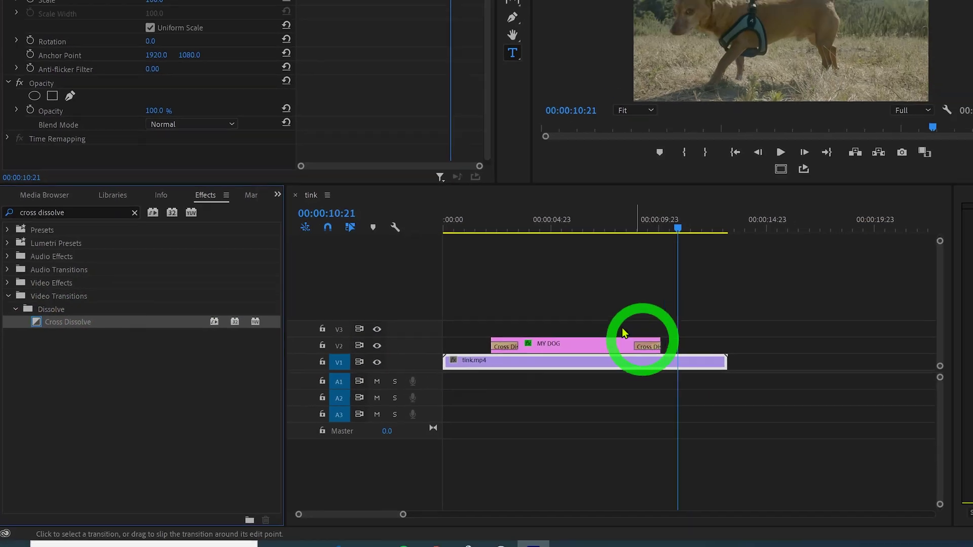
pyautogui.click(342, 285)
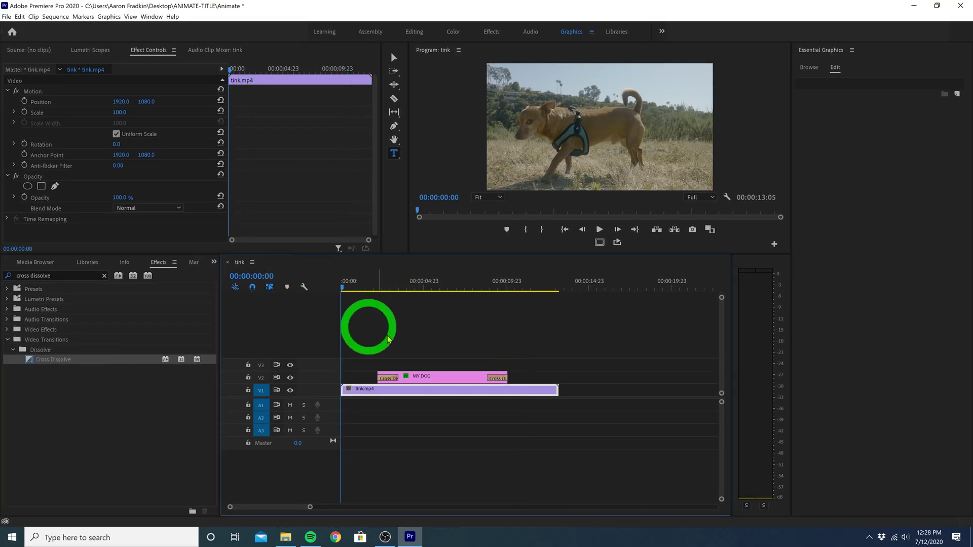
pyautogui.press('space')
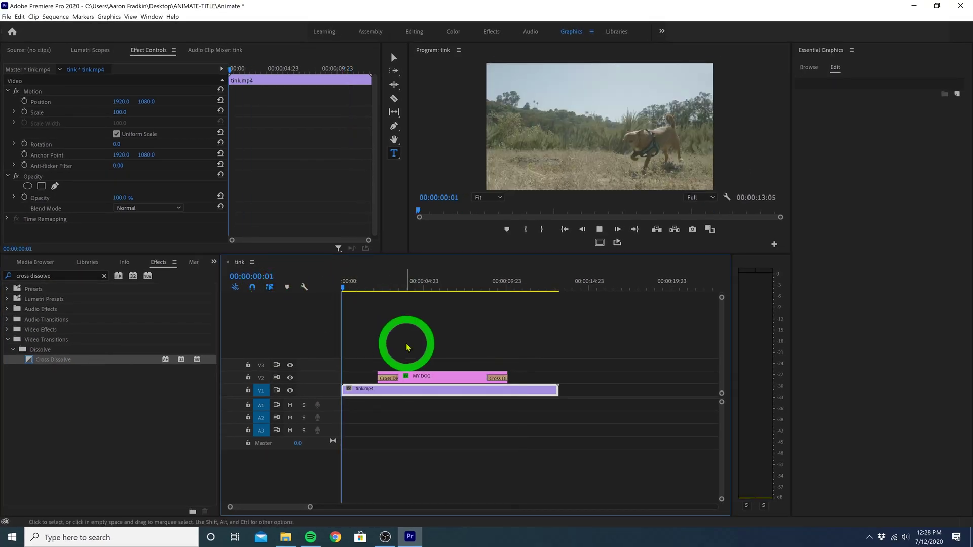